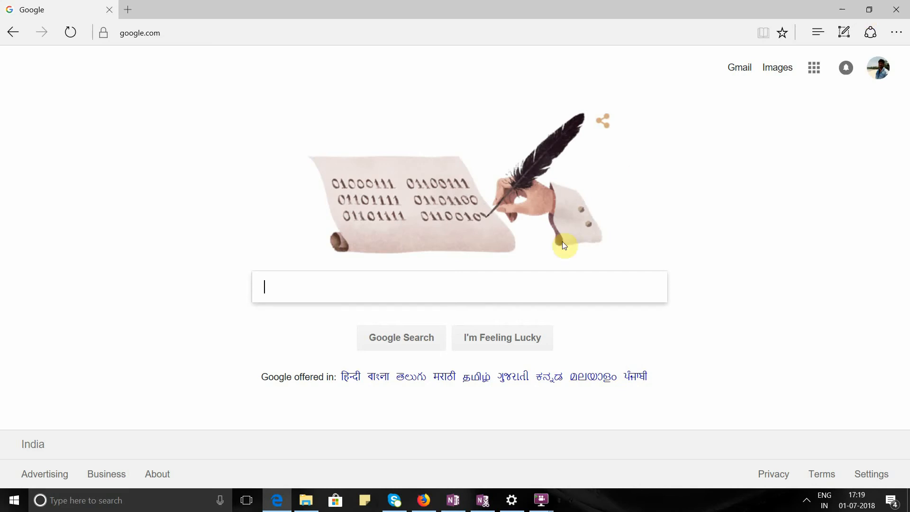
- Open Command Prompt and run ipconfig to look up the default gateway address
click(92, 504)
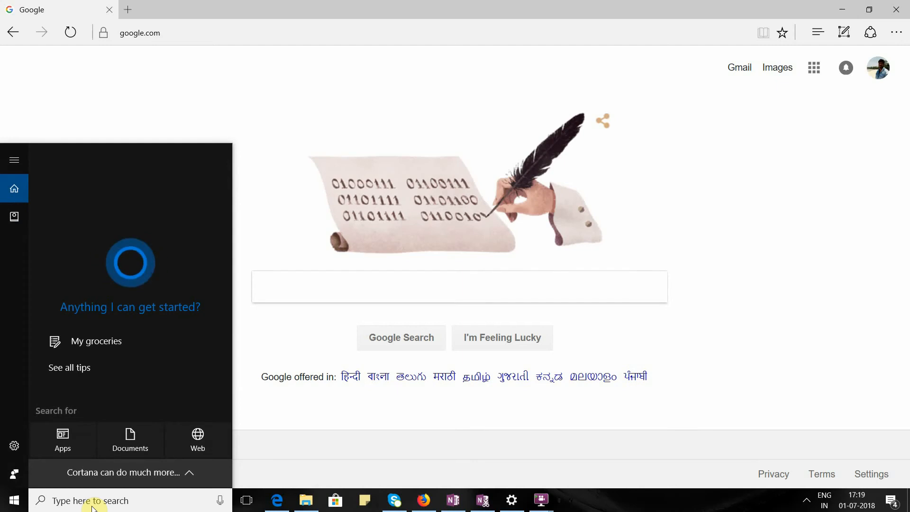
text(c)
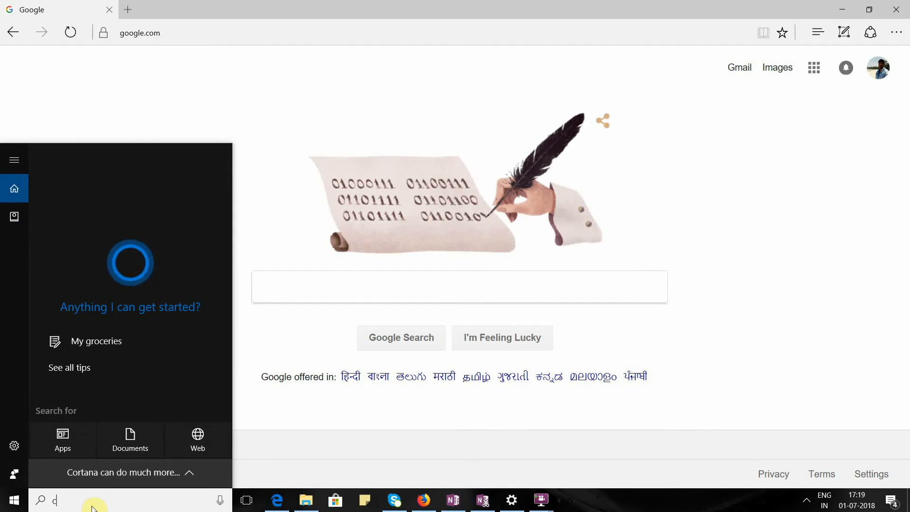
text(md)
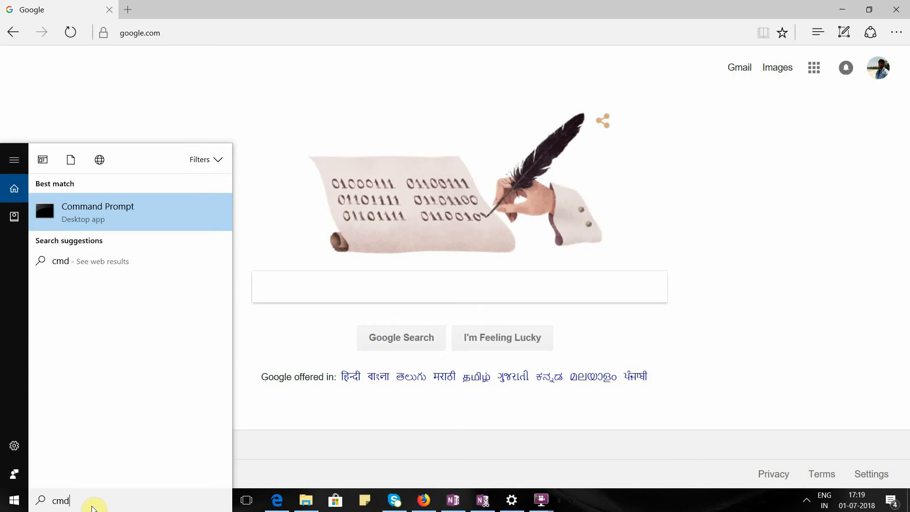
click(131, 219)
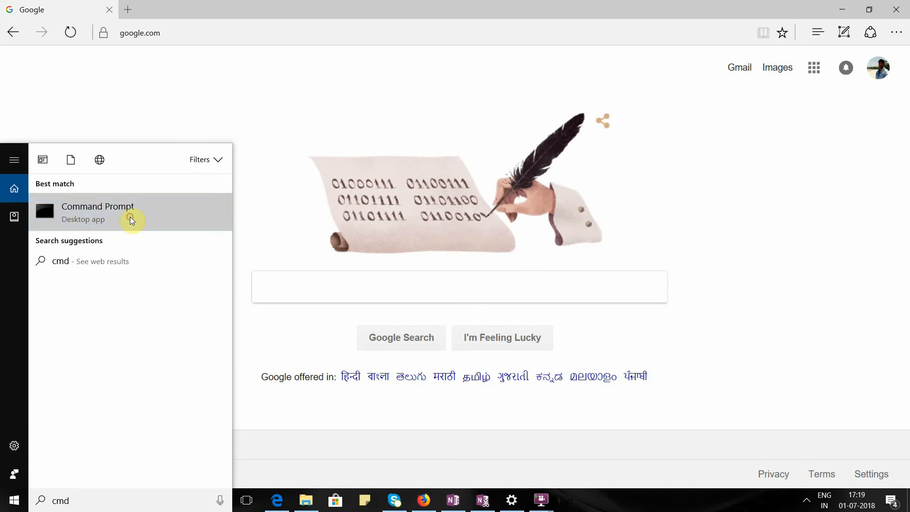
text(ip)
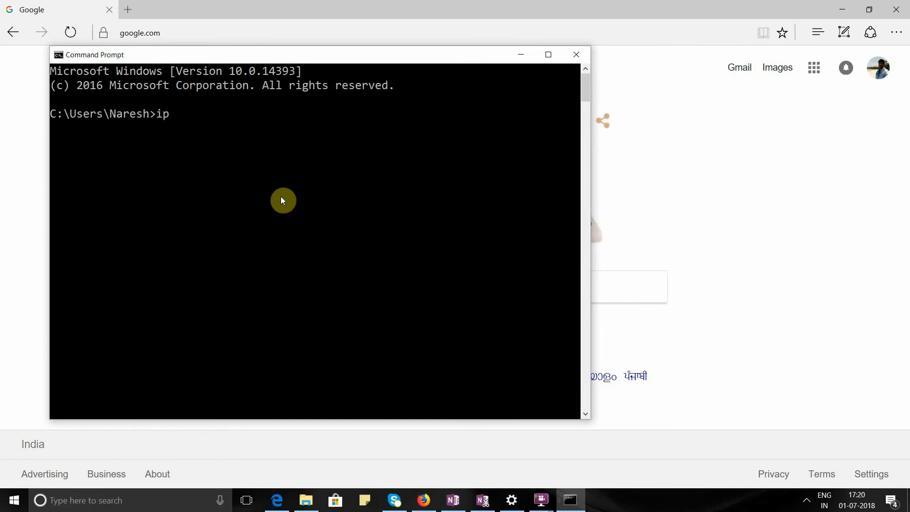
text(config)
key(Return)
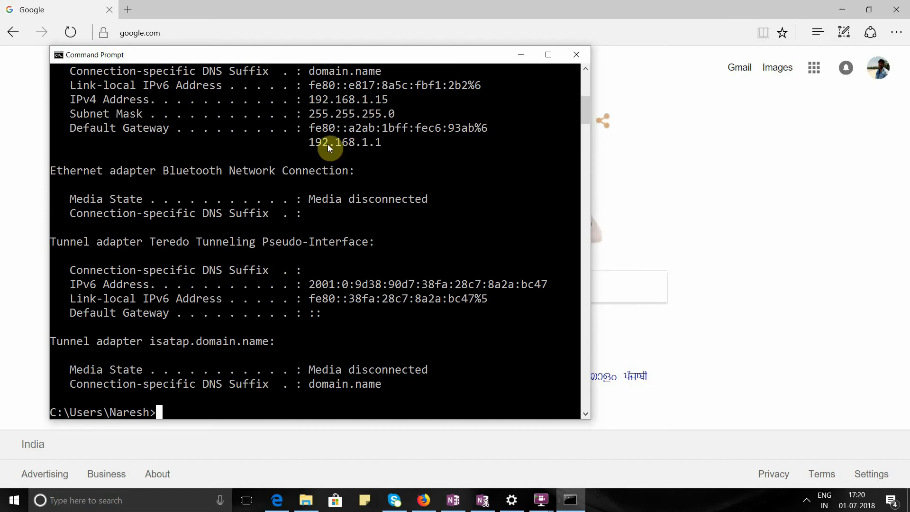
- Minimize Command Prompt and load the router's admin page at 192.168.1.1 in the browser
click(521, 55)
click(262, 34)
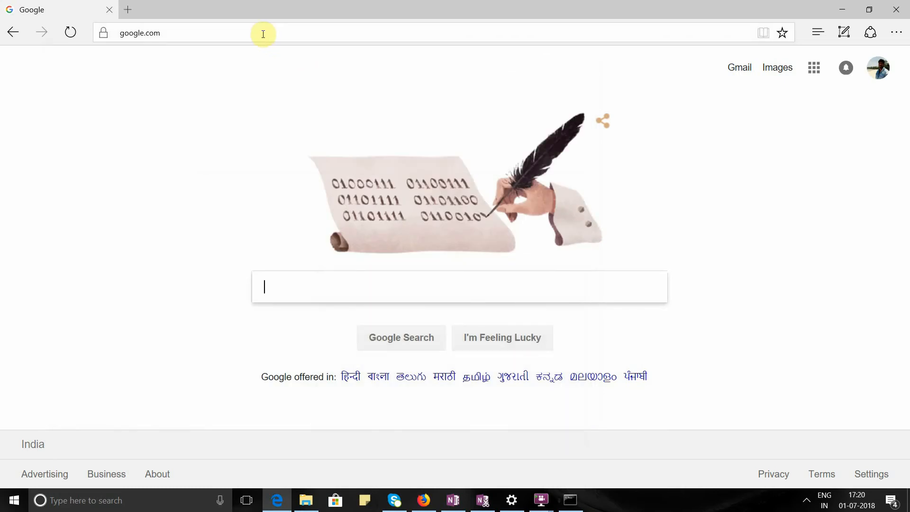
key(BackSpace)
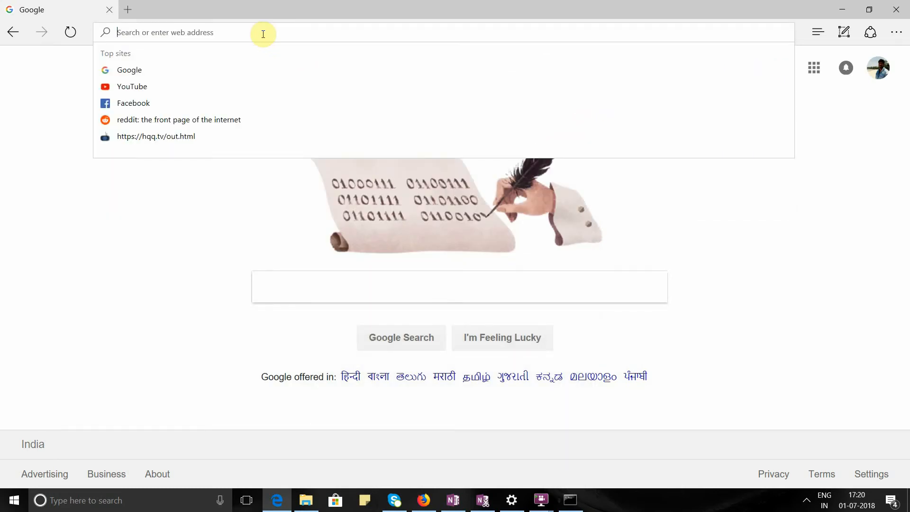
text(192.168.1.1/)
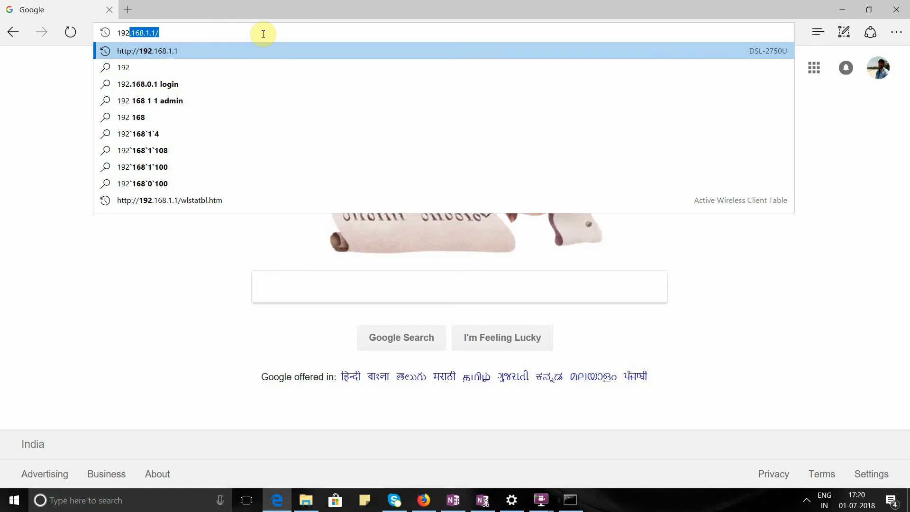
key(Return)
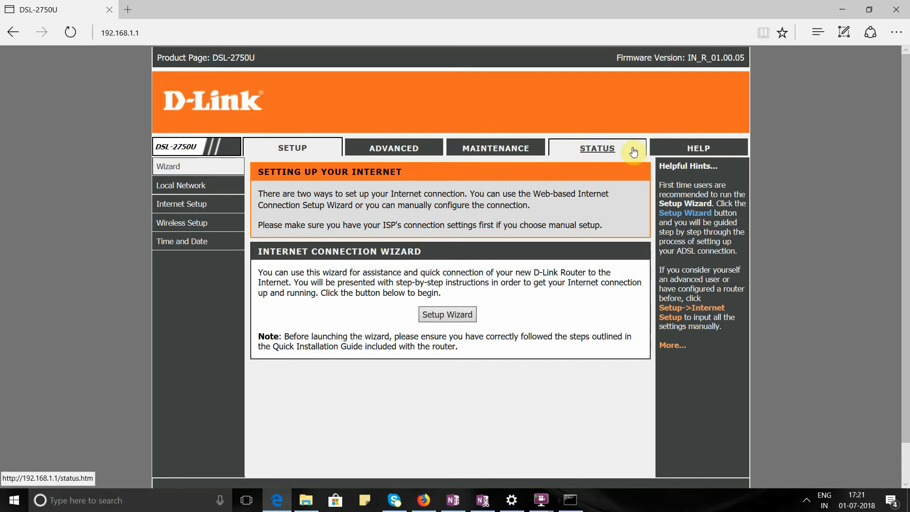
- Open the router's Wireless Basics settings and examine the SSID field and the available channel numbers
mouse_move(202, 232)
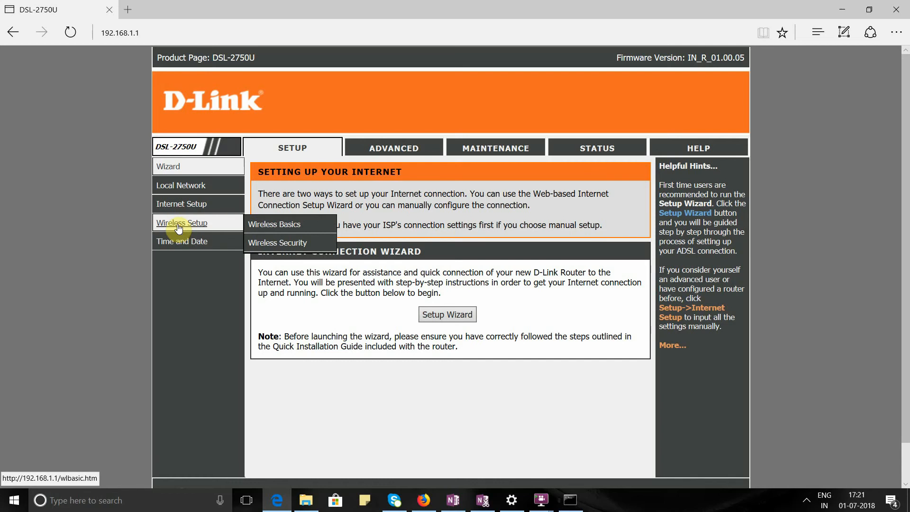
click(275, 225)
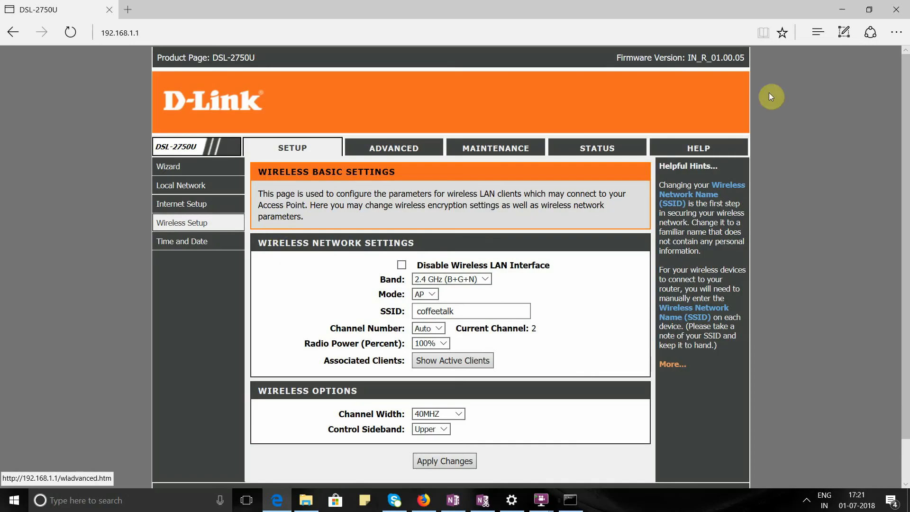
scroll(906, 97, down, 1)
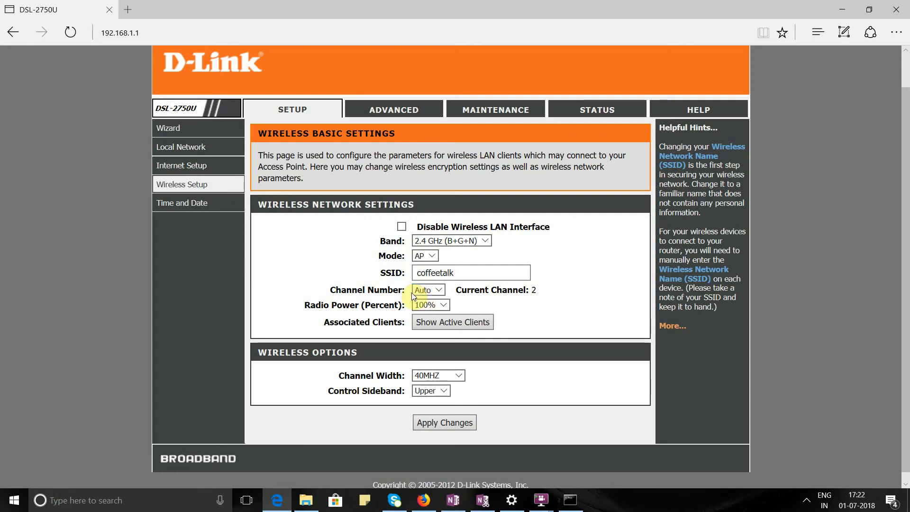
click(444, 290)
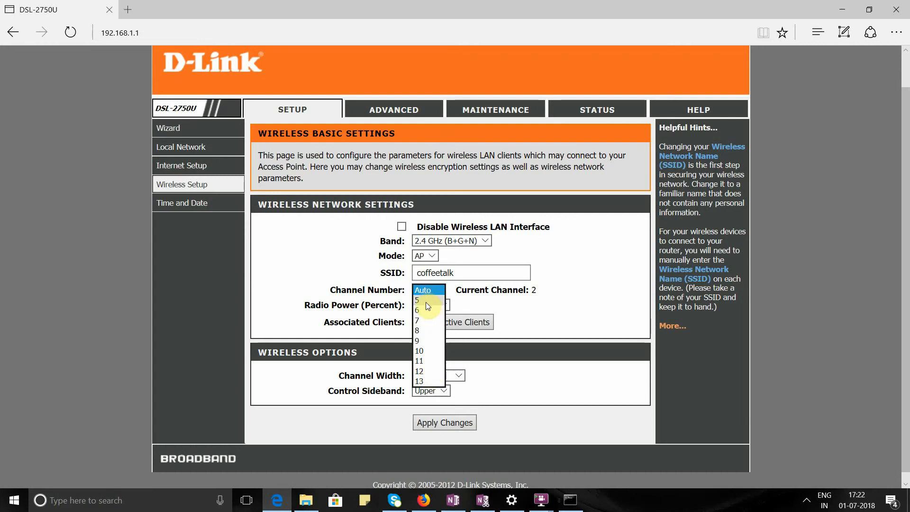
click(580, 294)
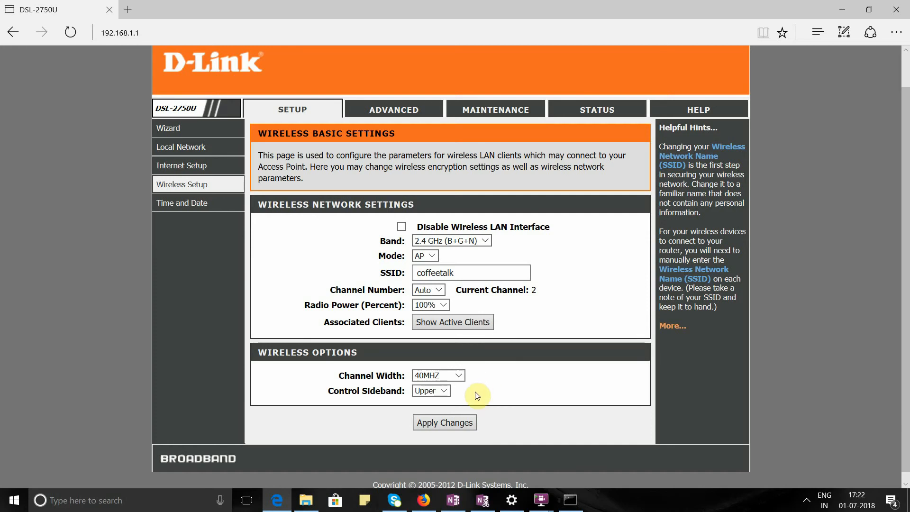
click(471, 272)
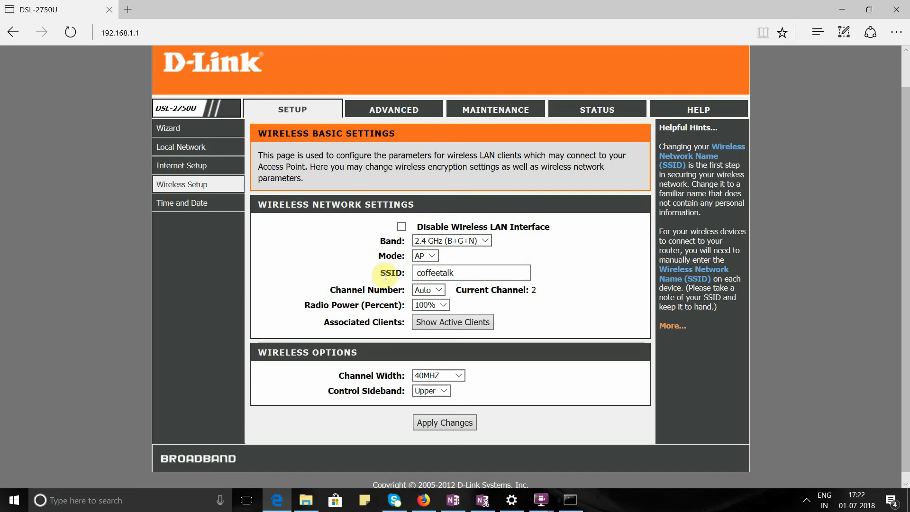
click(459, 274)
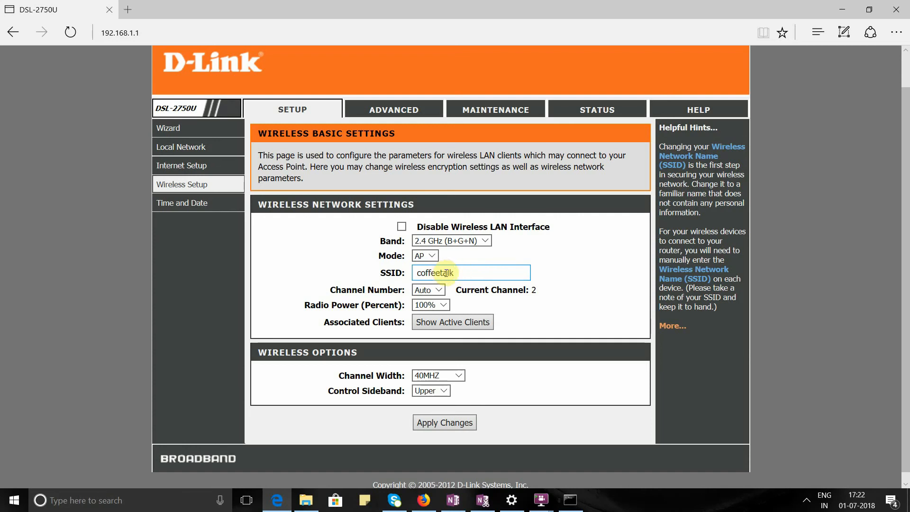
click(434, 290)
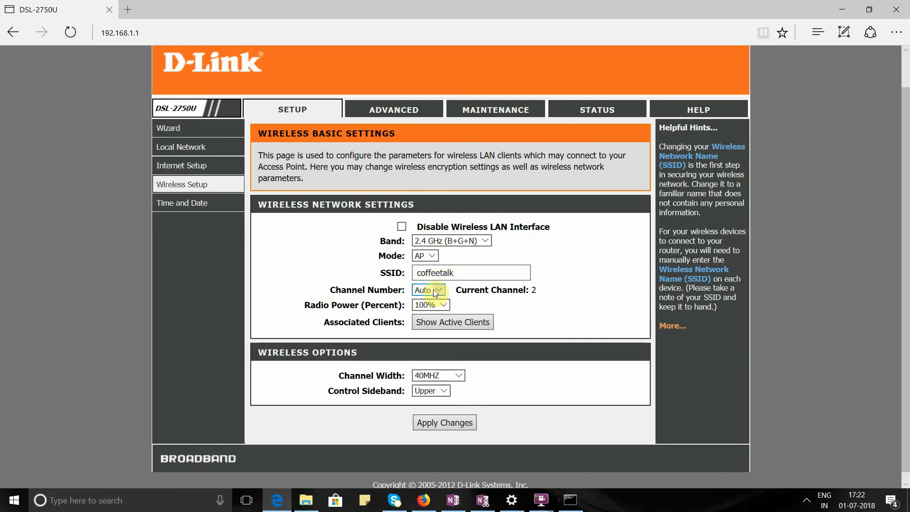
click(444, 420)
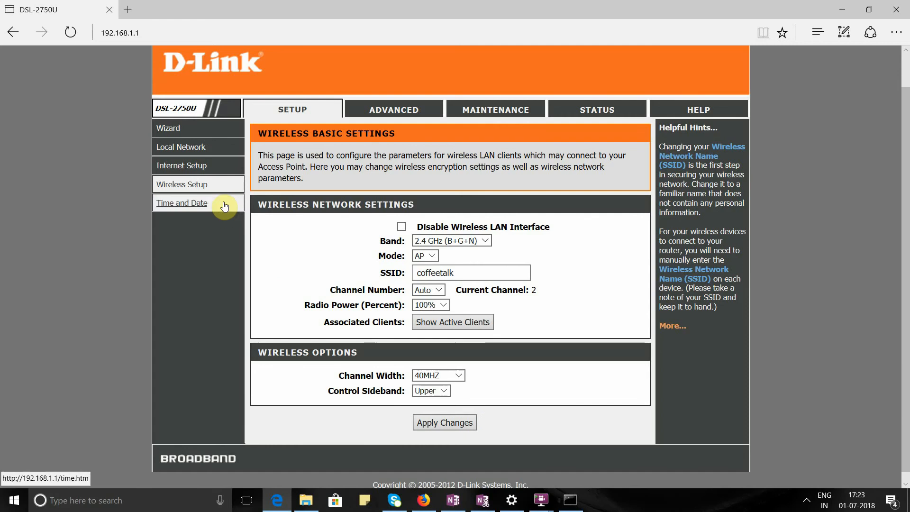
- Open the Wireless Security settings and examine the encryption choices and the pre-shared key field
mouse_move(199, 184)
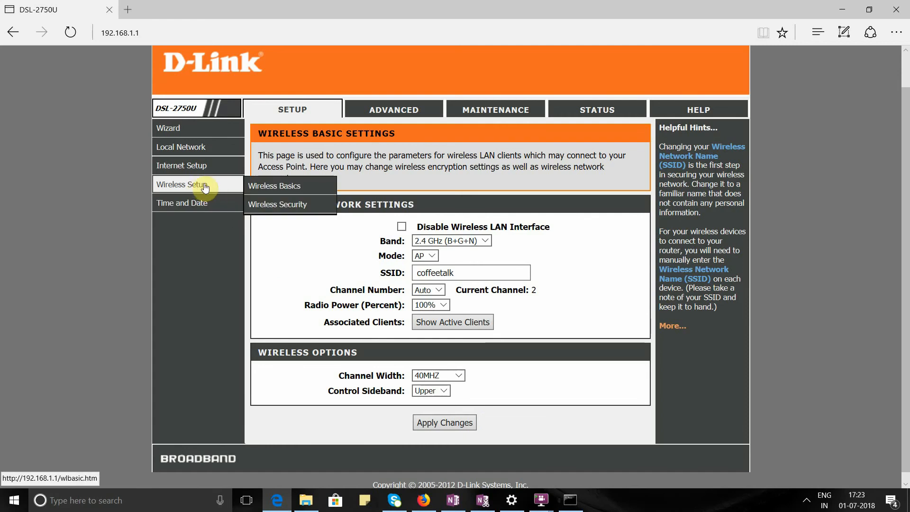
click(274, 207)
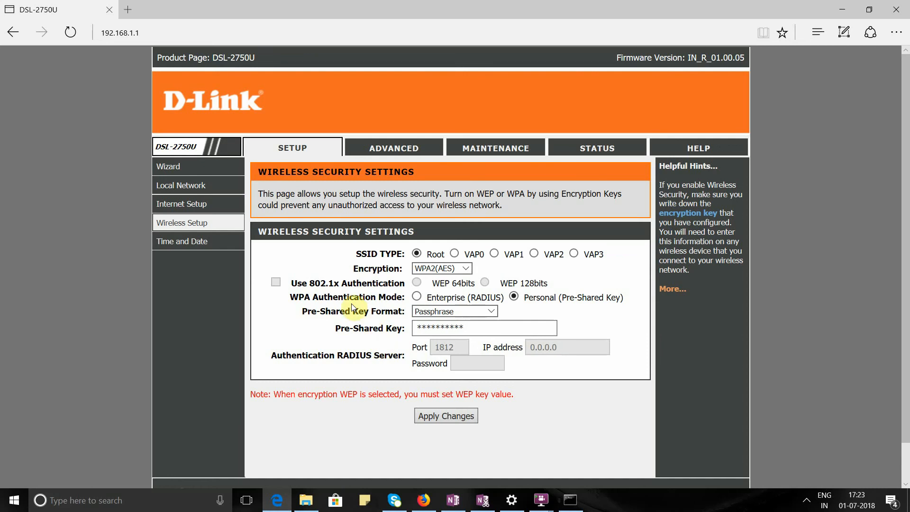
click(467, 273)
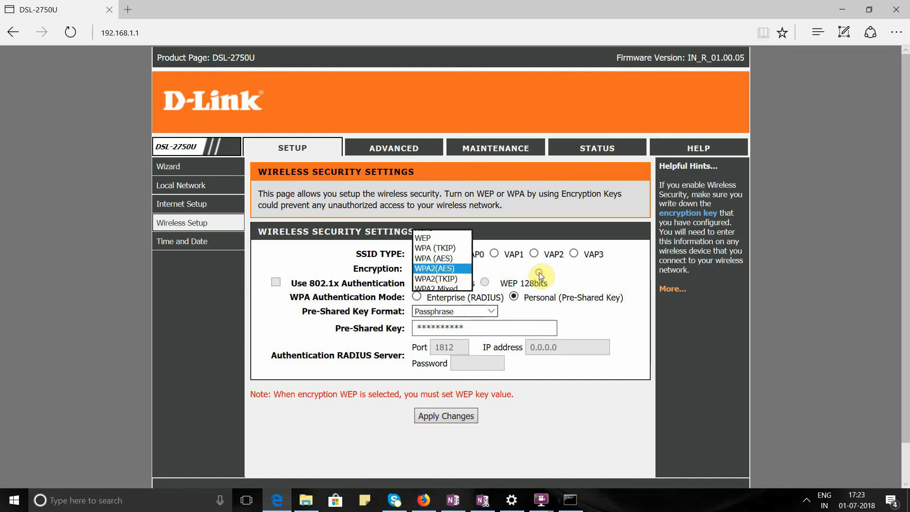
click(540, 274)
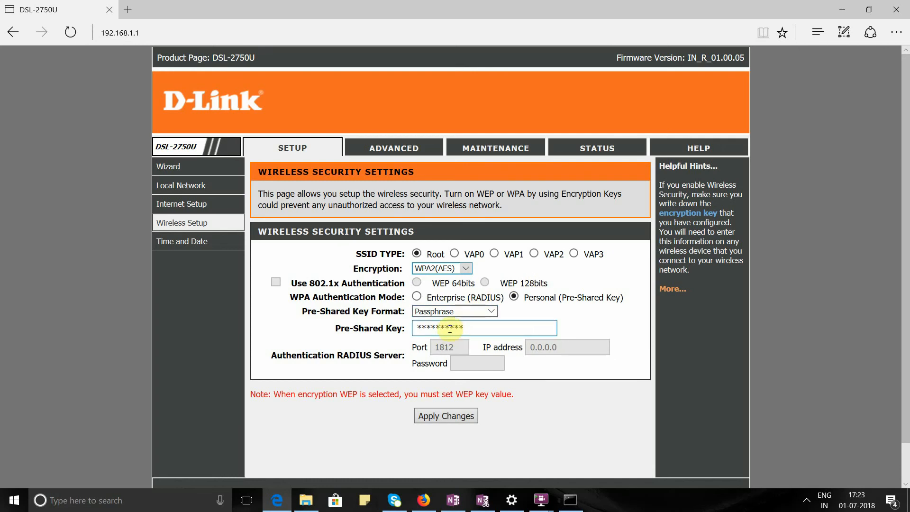
click(435, 333)
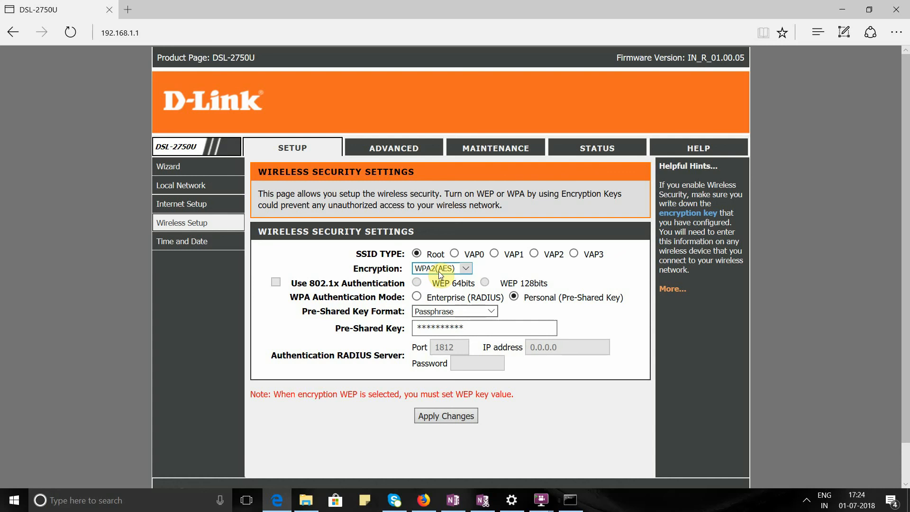
click(466, 268)
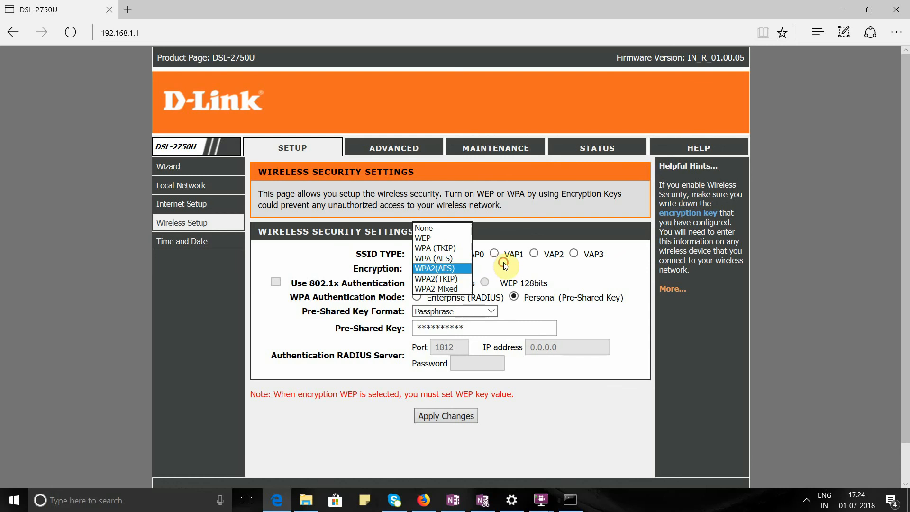
click(497, 275)
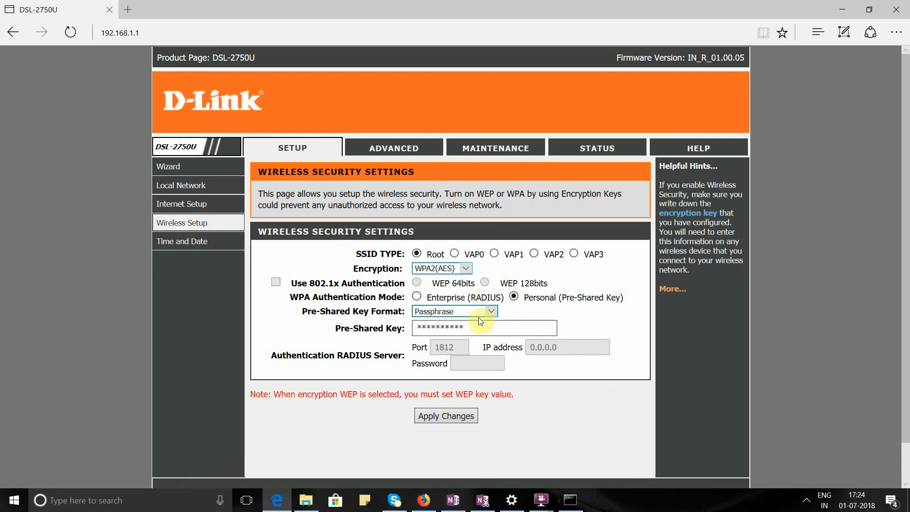
click(461, 326)
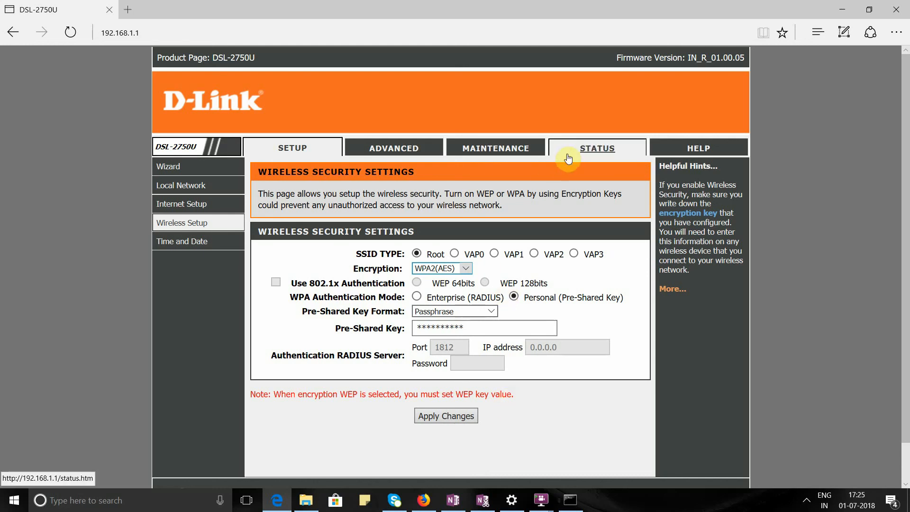
- Open the router's status information and view the table of active wireless clients
click(583, 153)
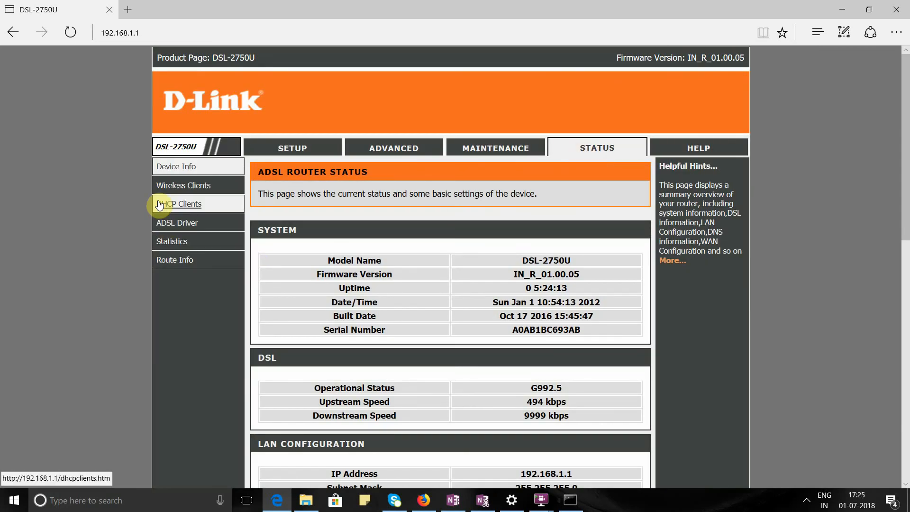
click(198, 189)
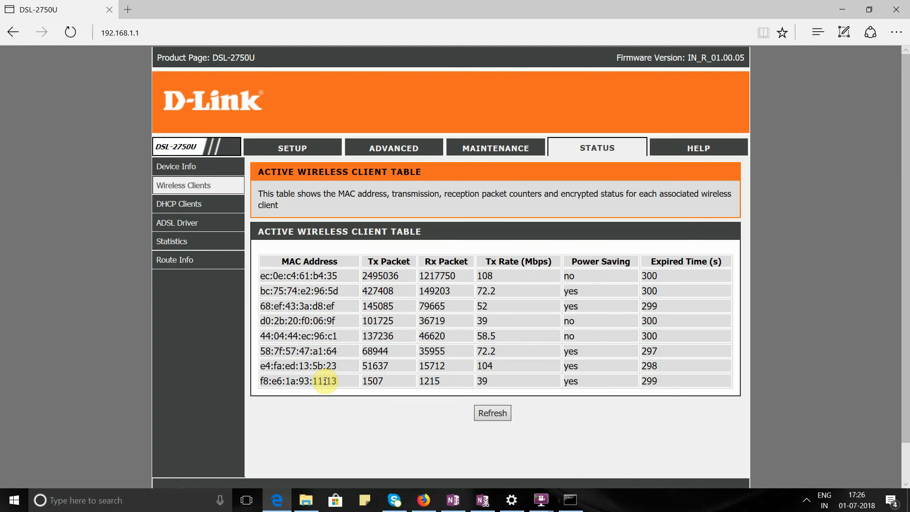
click(807, 500)
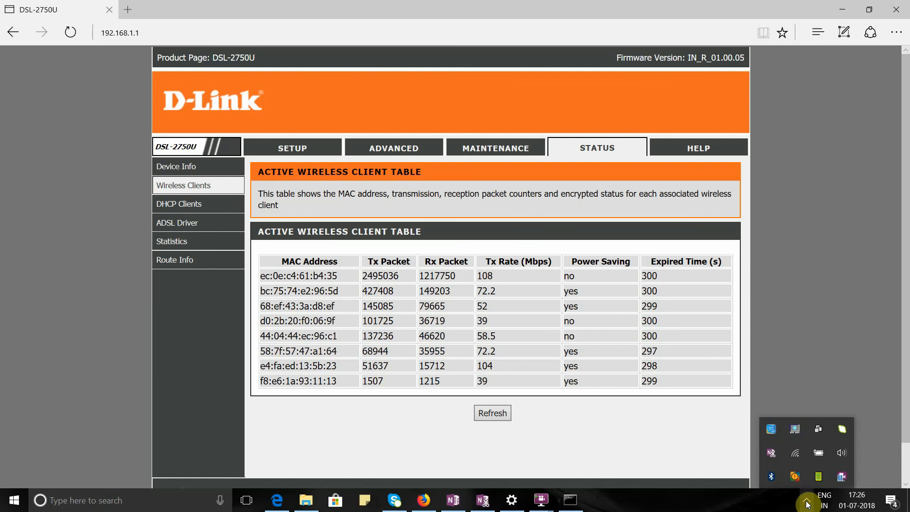
right_click(841, 479)
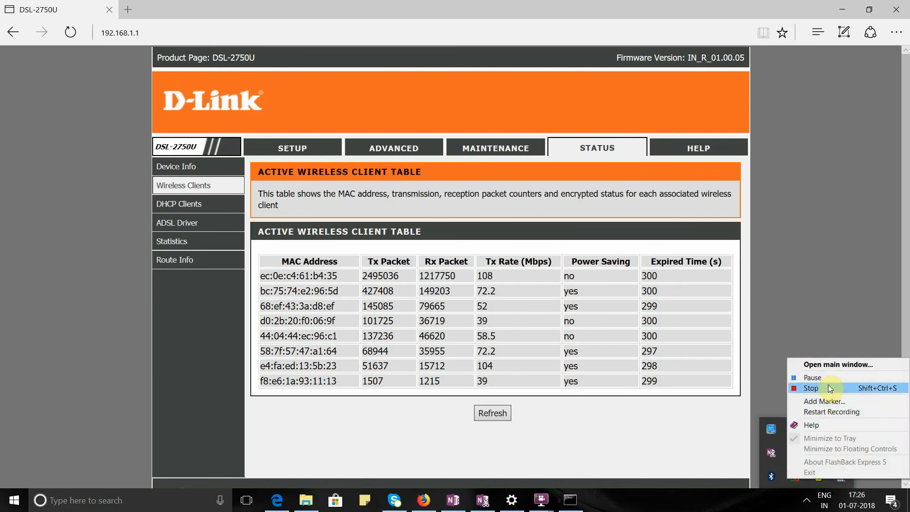